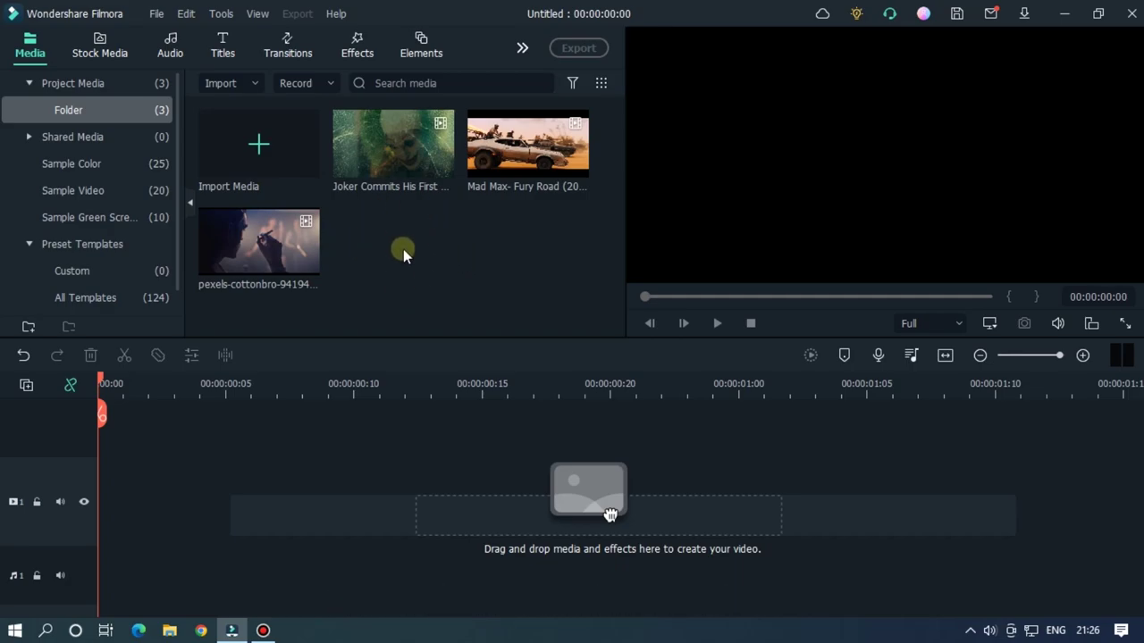
Add the Mad Max clip to the timeline, keeping the project's 25fps settings
left_click_drag(514, 155, 227, 450)
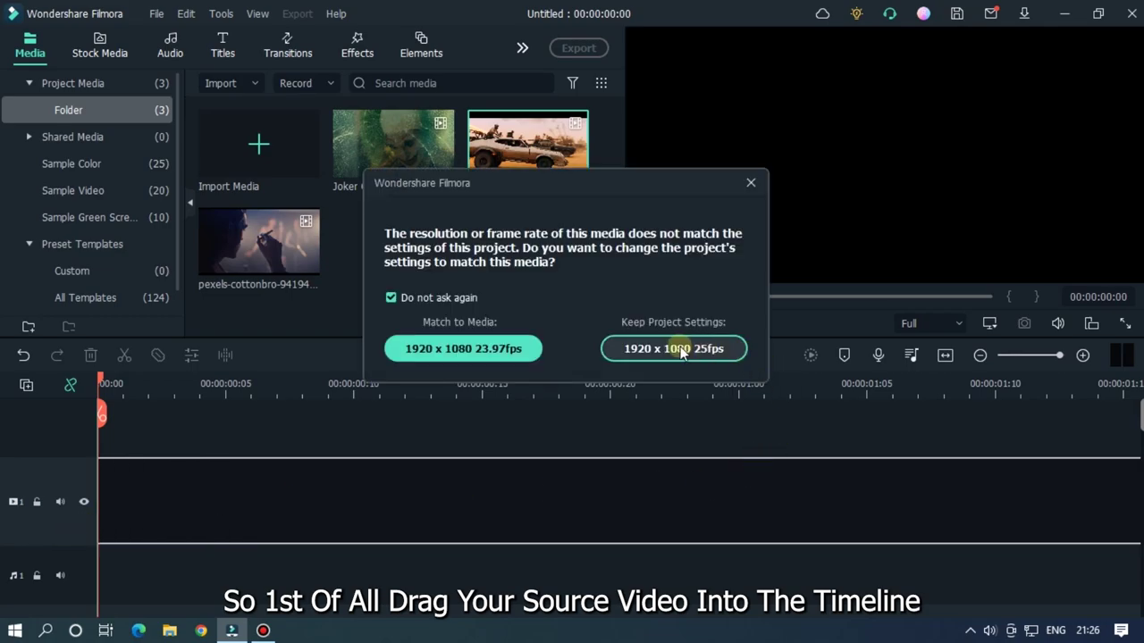
left_click(677, 348)
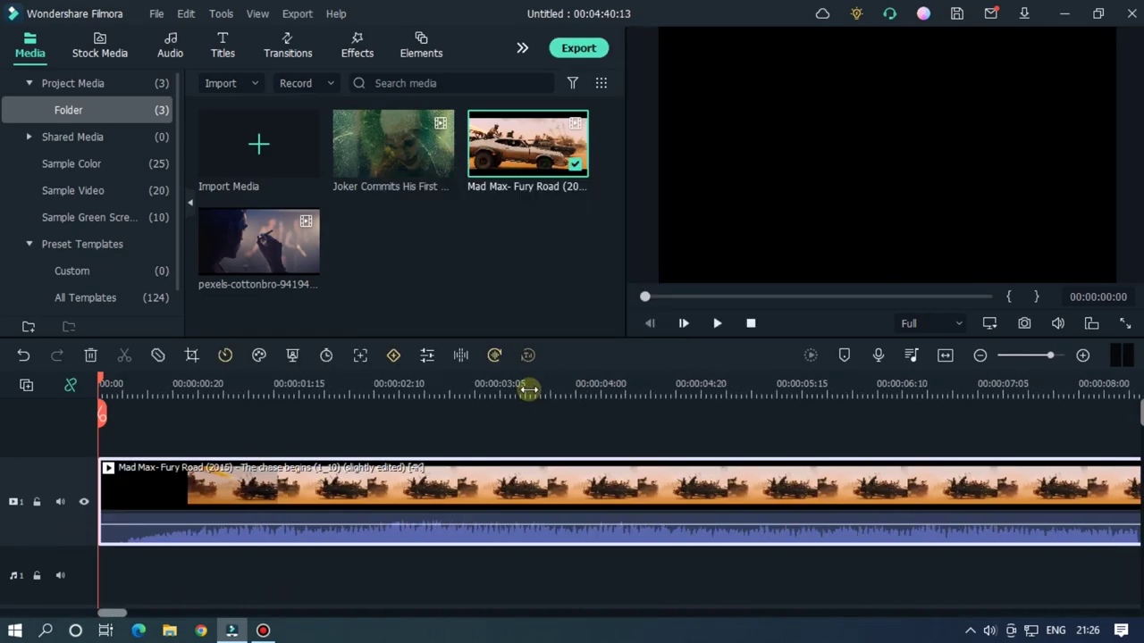
left_click_drag(529, 390, 115, 410)
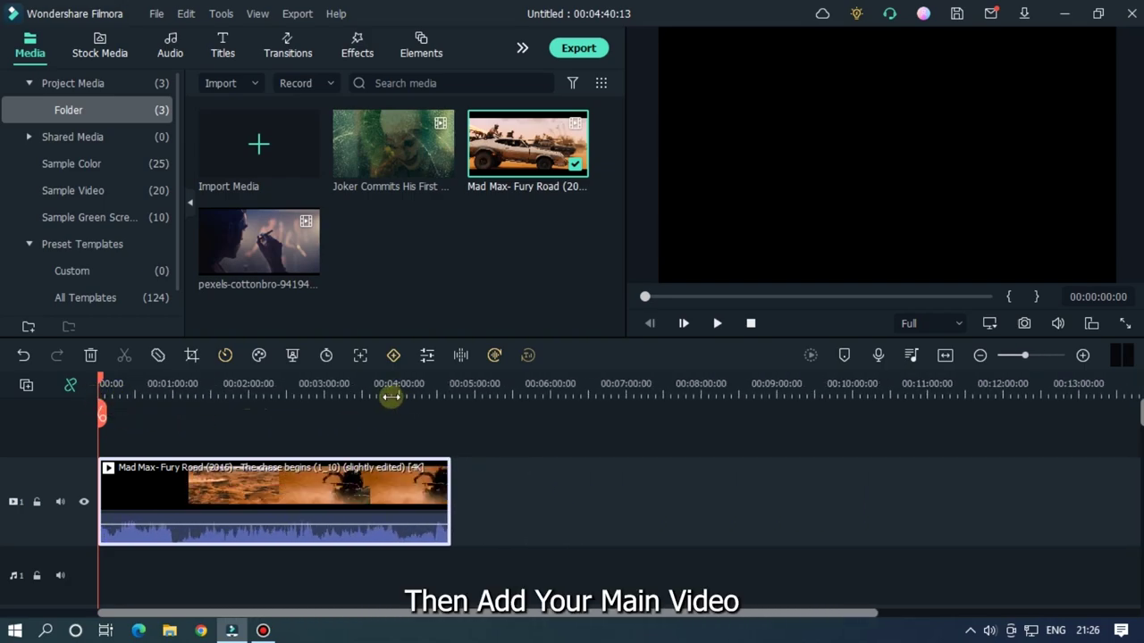
Place the smoking-man clip after Mad Max and apply Crop to Fit
left_click_drag(308, 263, 483, 489)
left_click(482, 393)
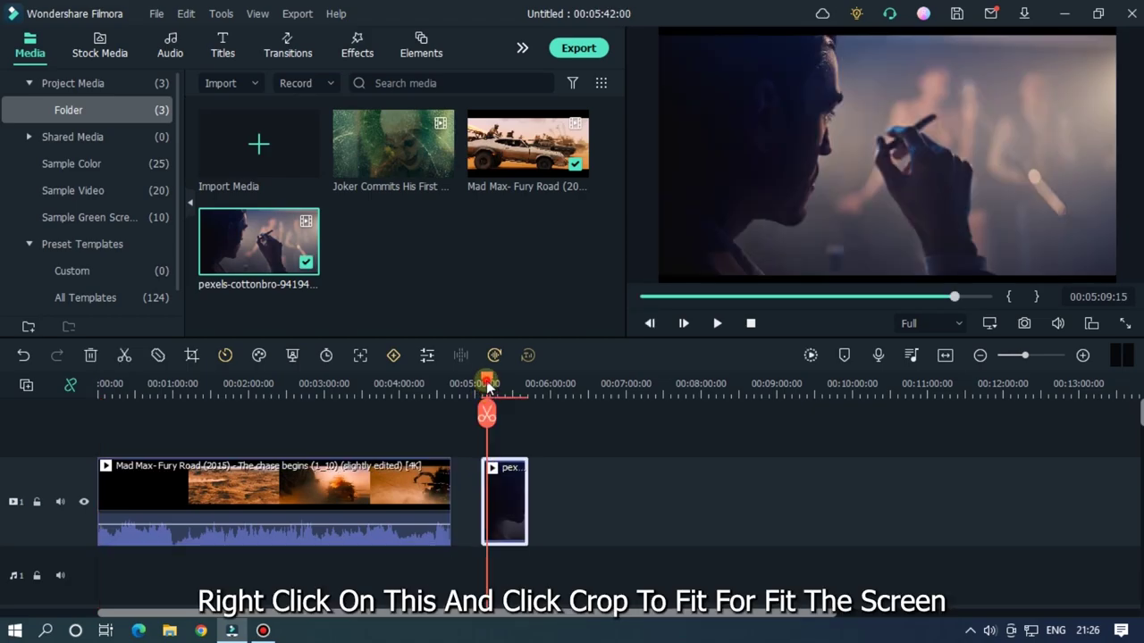
right_click(504, 485)
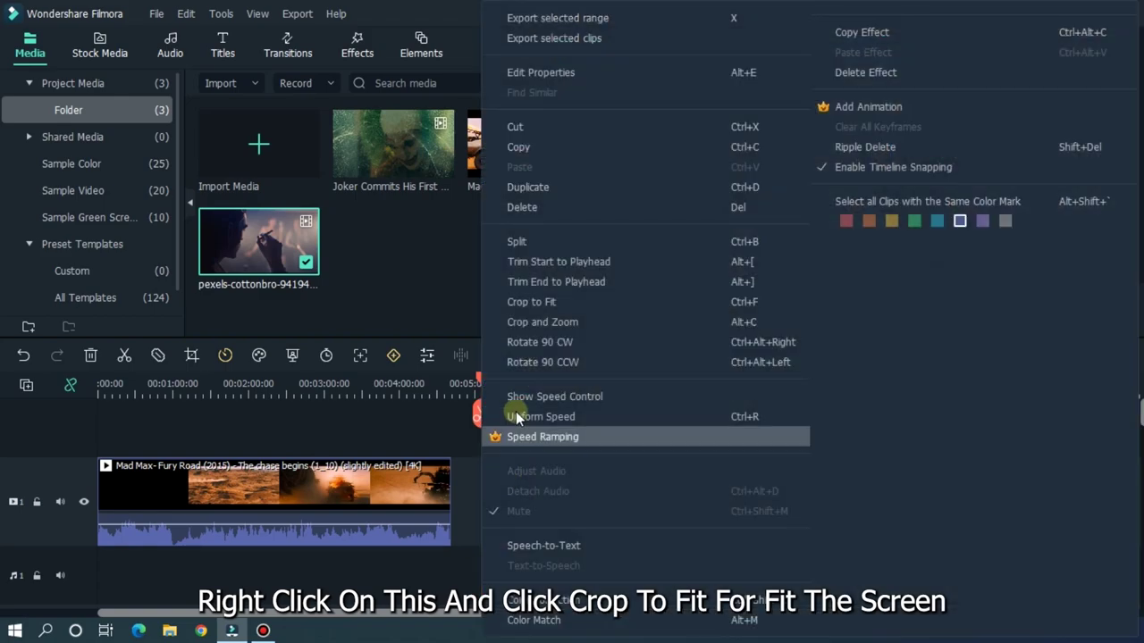
left_click(542, 300)
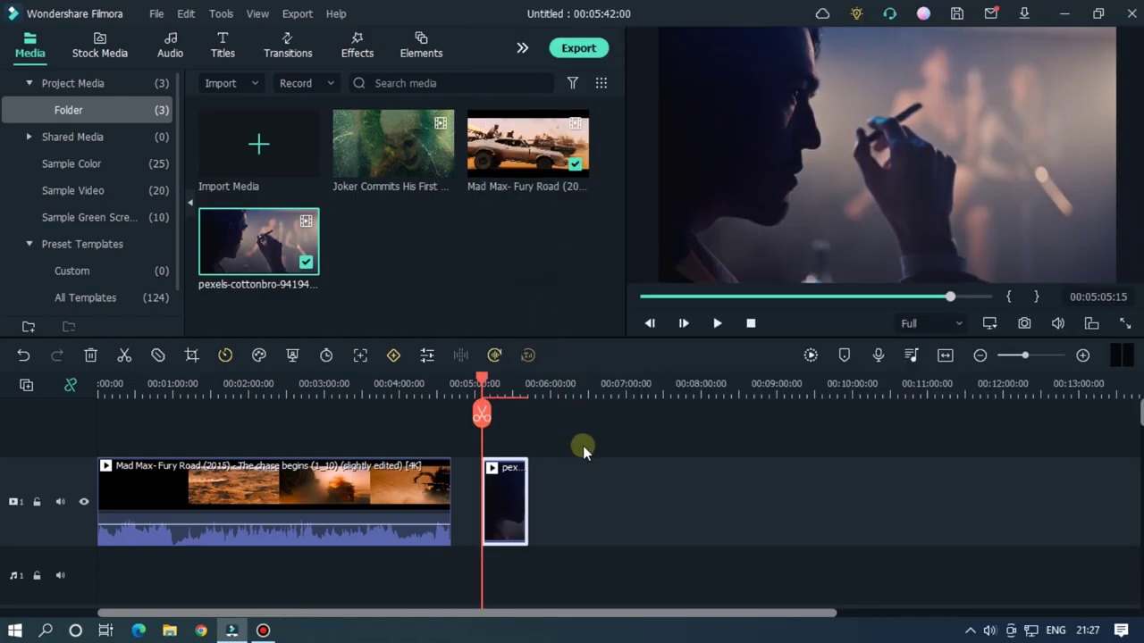
Select the smoking-man clip at a frame inside it and start Color Match
left_click(581, 491)
left_click(505, 486)
left_click(488, 382)
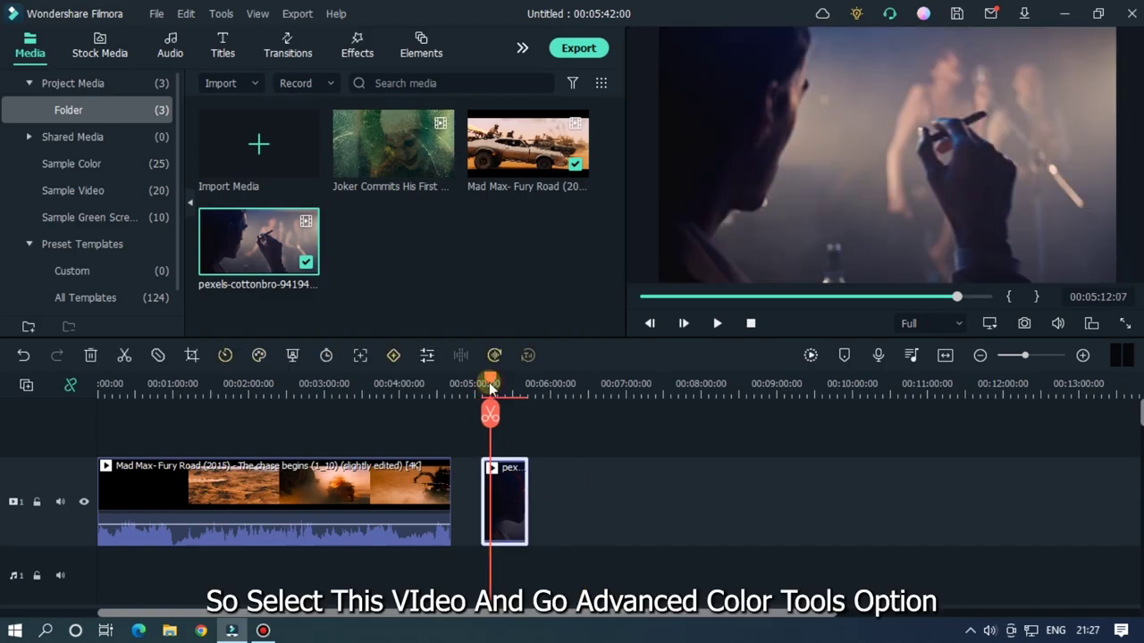
left_click_drag(489, 383, 488, 379)
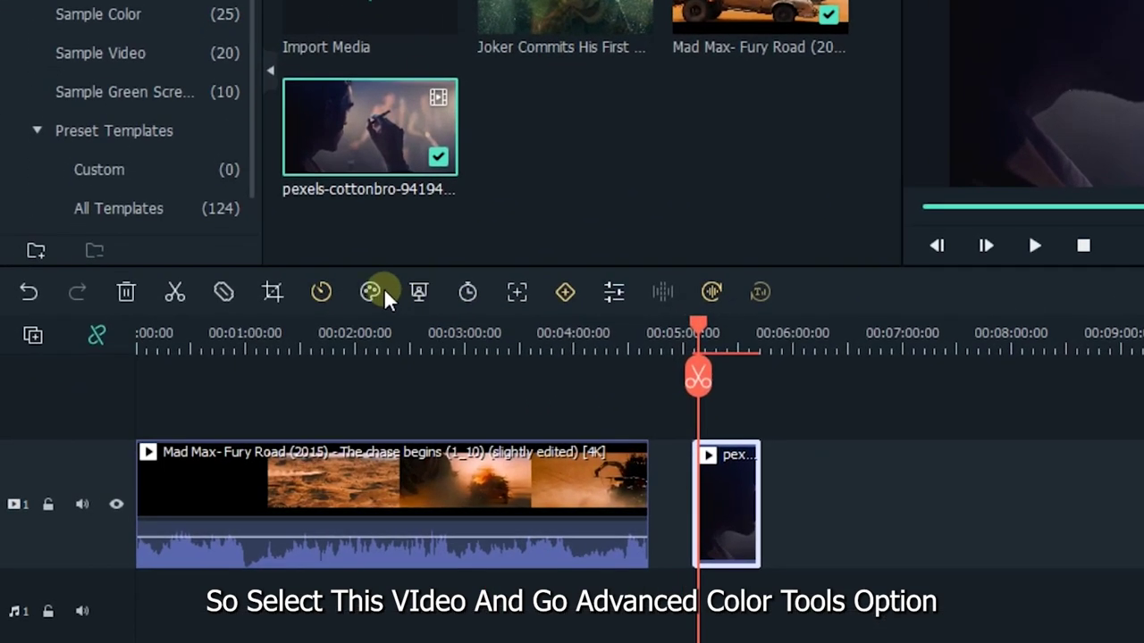
left_click(383, 288)
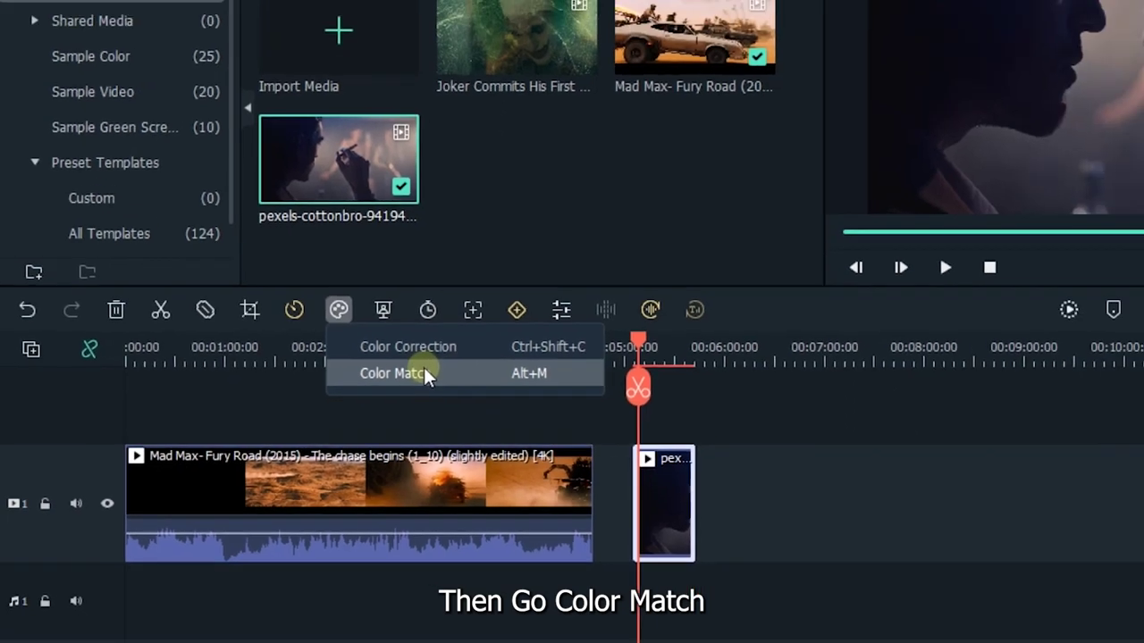
left_click(501, 357)
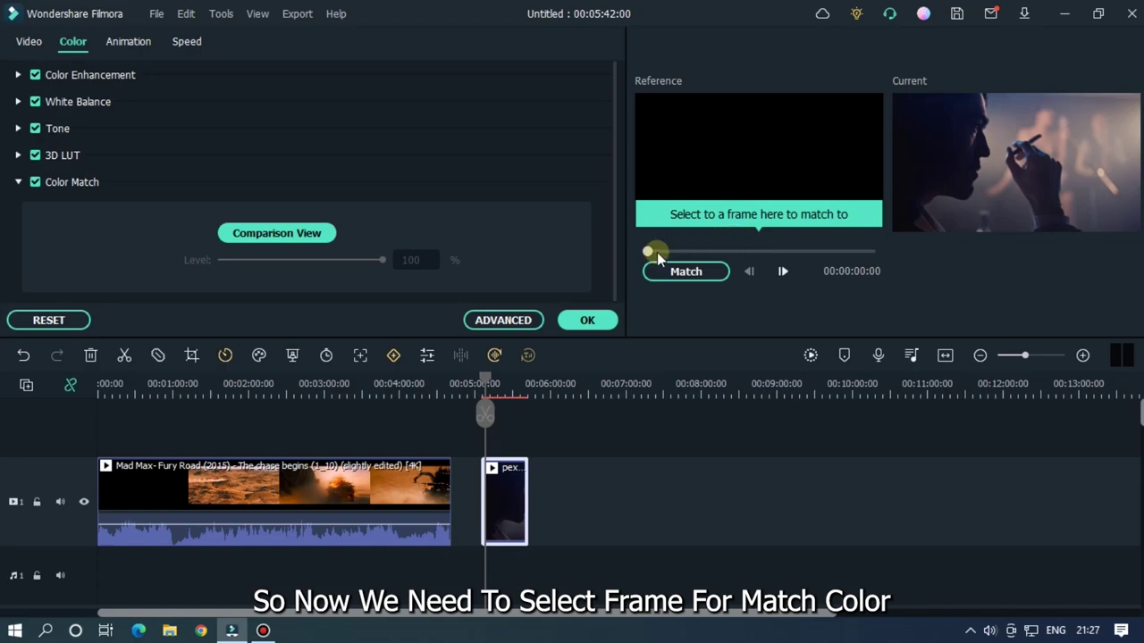
Match the clip to a chosen Mad Max reference frame and confirm with OK
left_click_drag(656, 254, 659, 254)
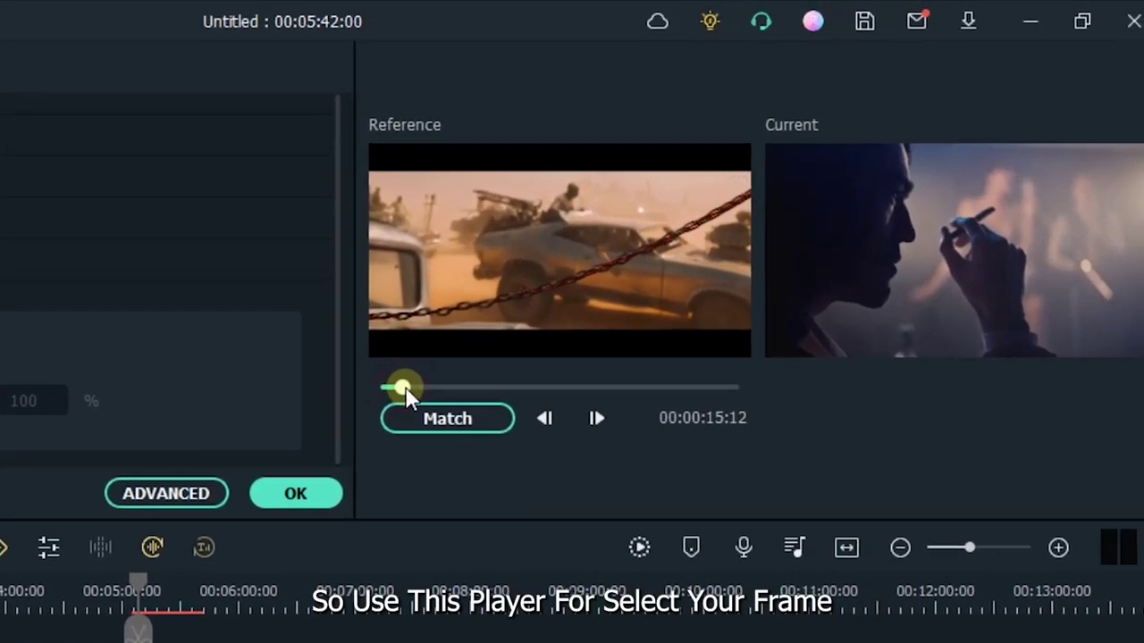
left_click_drag(407, 394, 430, 390)
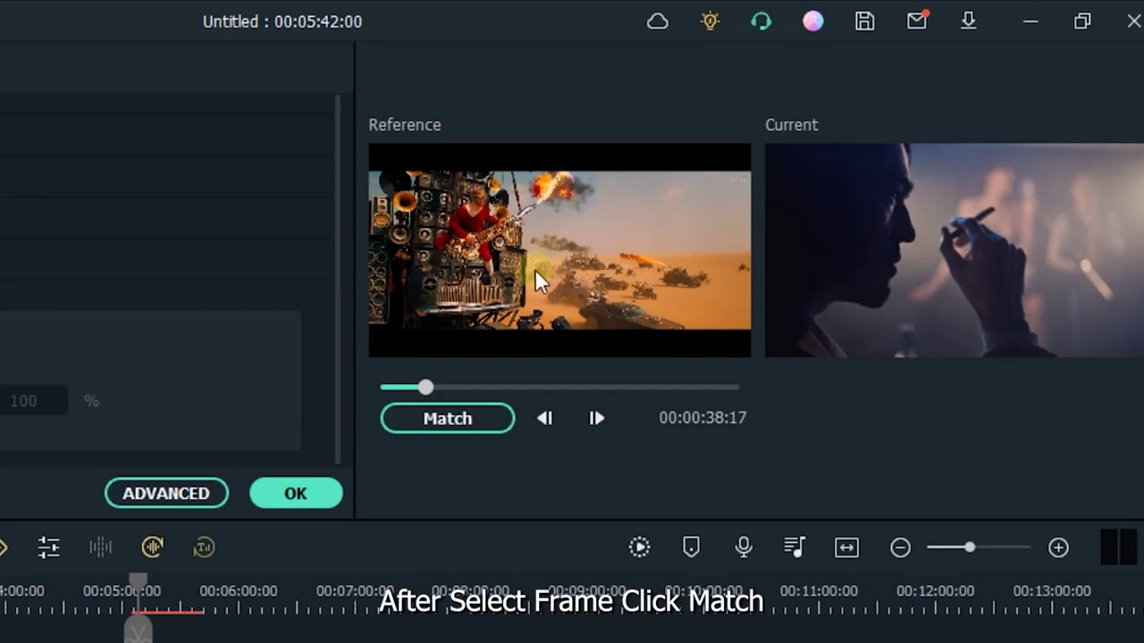
left_click(447, 423)
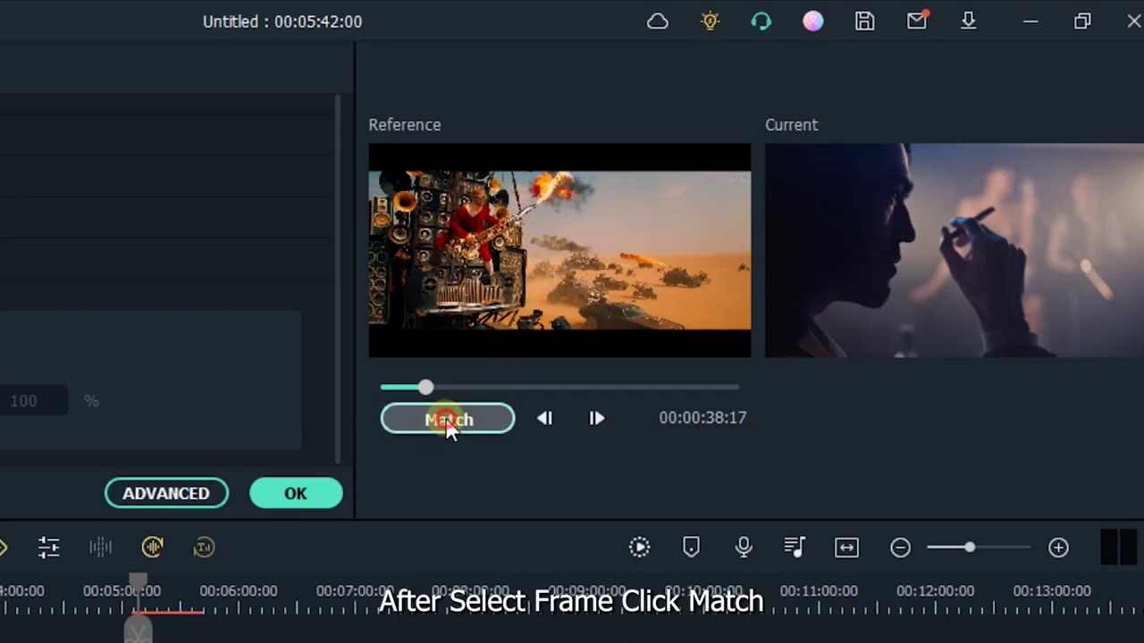
left_click(910, 230)
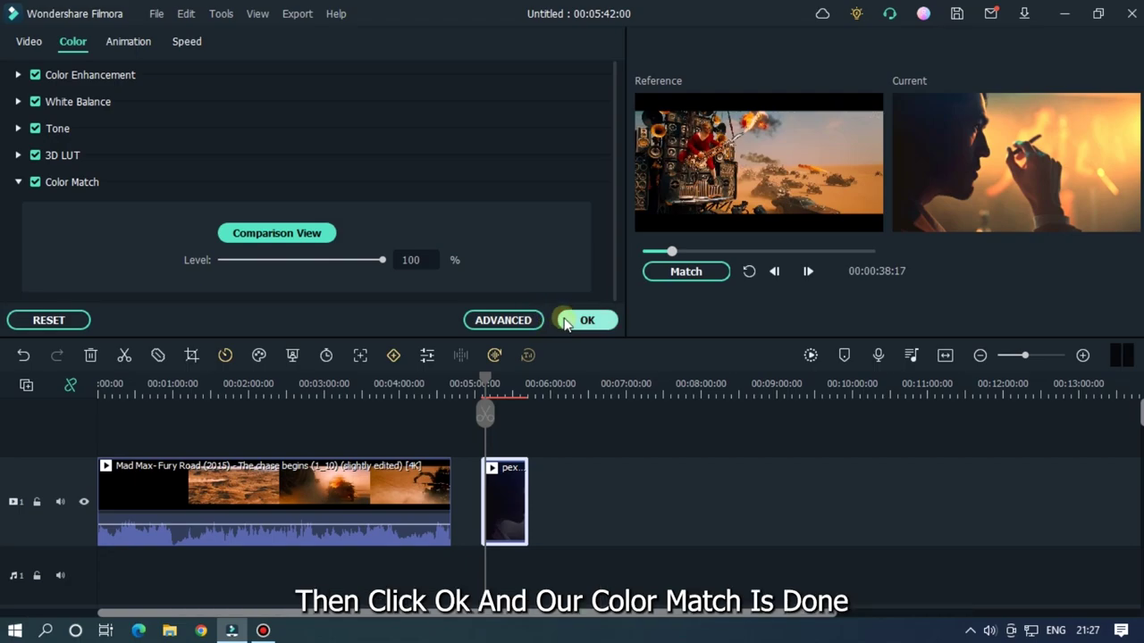
left_click(564, 321)
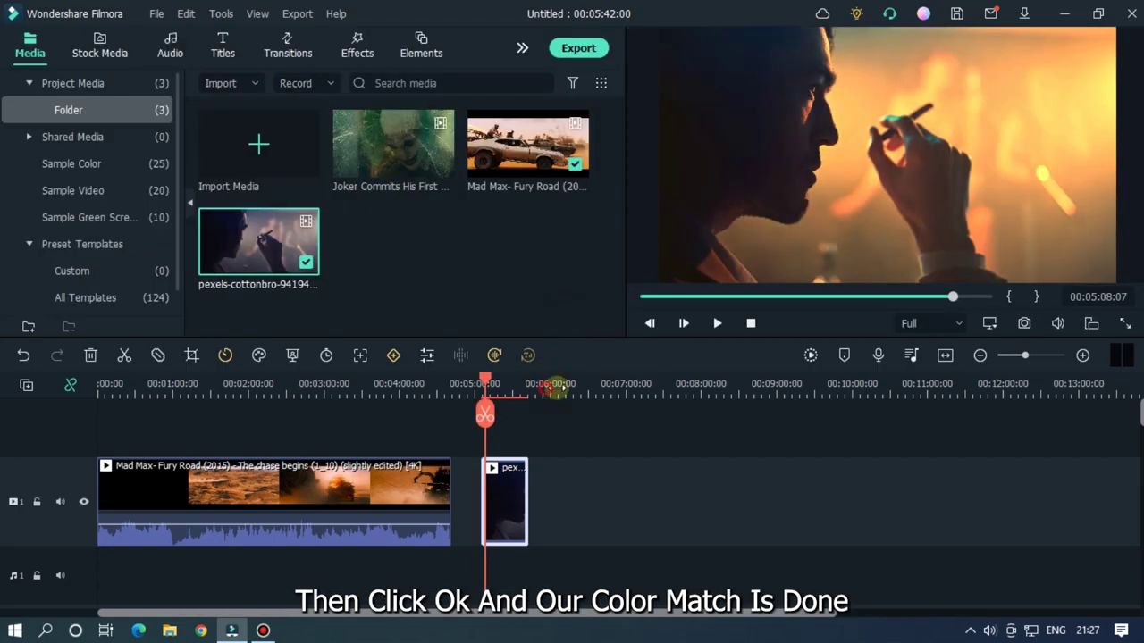
Play back the colour-matched smoking-man clip from its start
scroll(556, 386, "up", 5)
left_click_drag(485, 382, 465, 382)
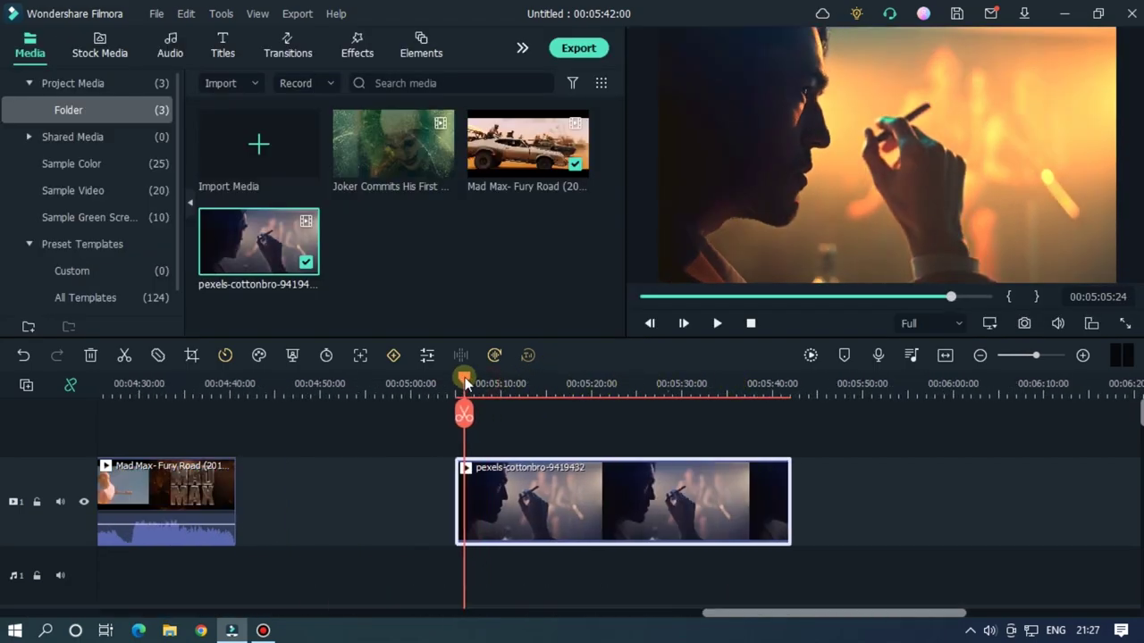
key("space")
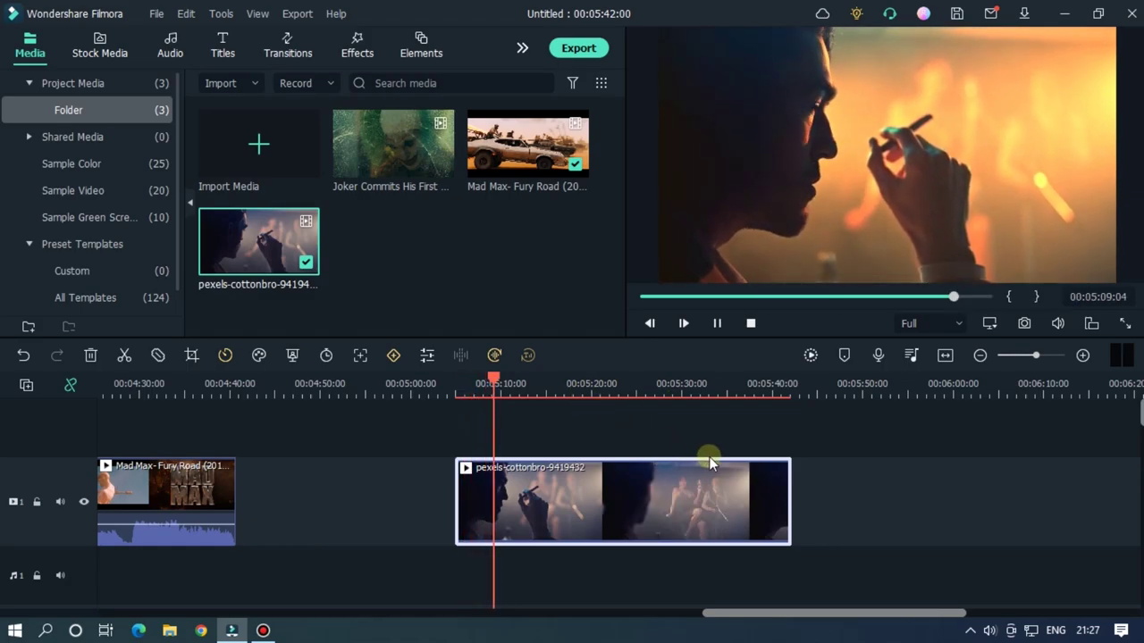
key("space")
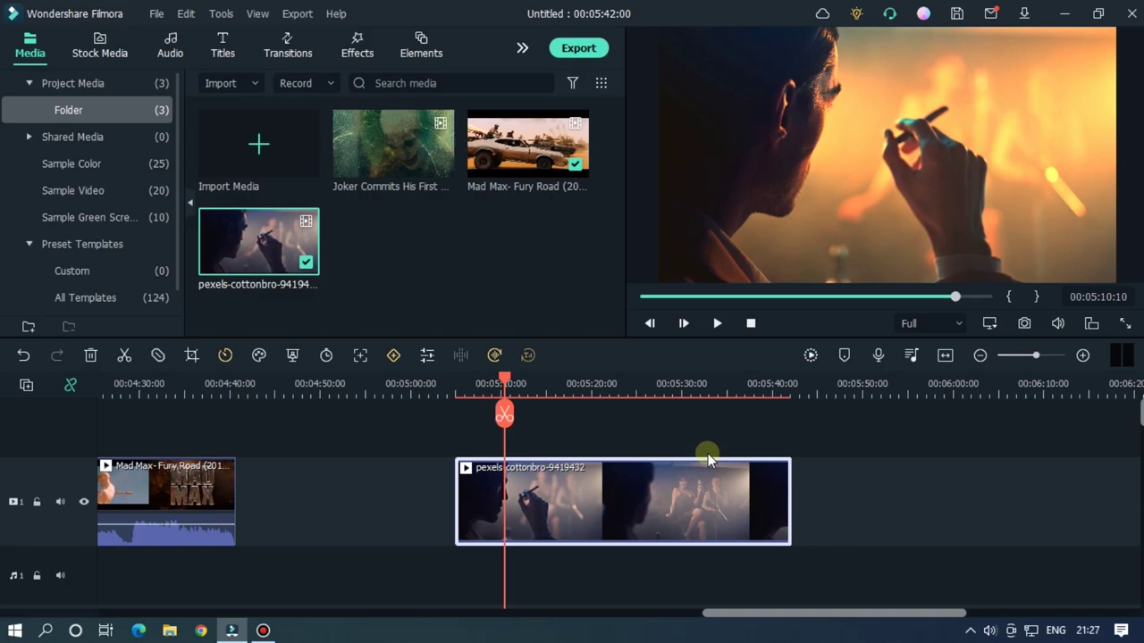
Search effects for 'cinem', apply Cinema 21:9 to the clip, and preview it
left_click(358, 47)
left_click(279, 82)
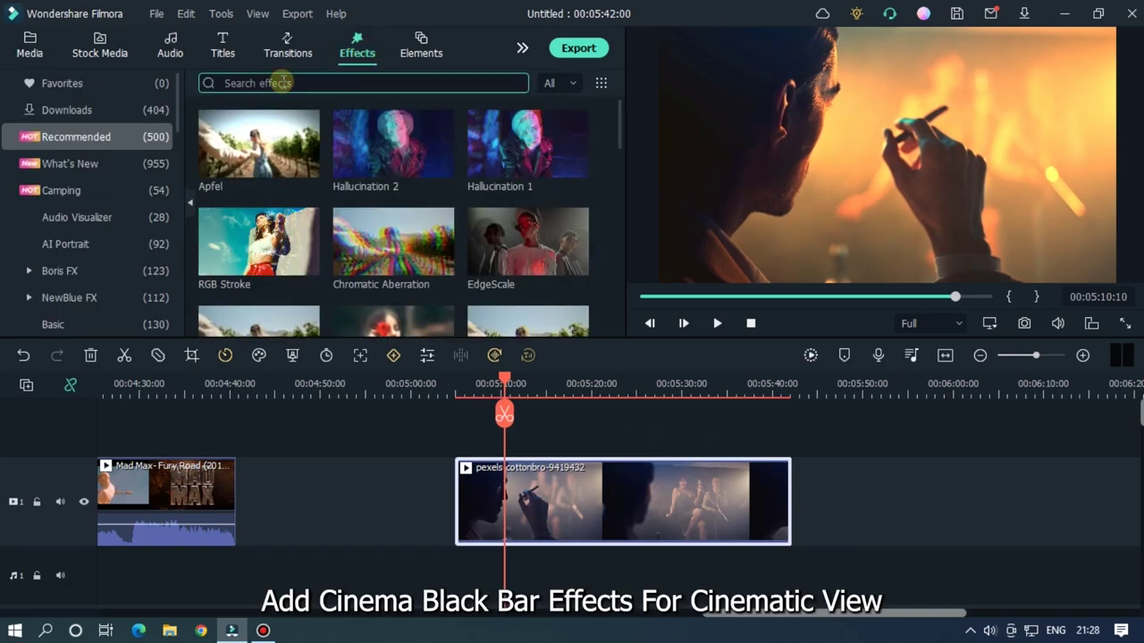
type("cinema")
key("Return")
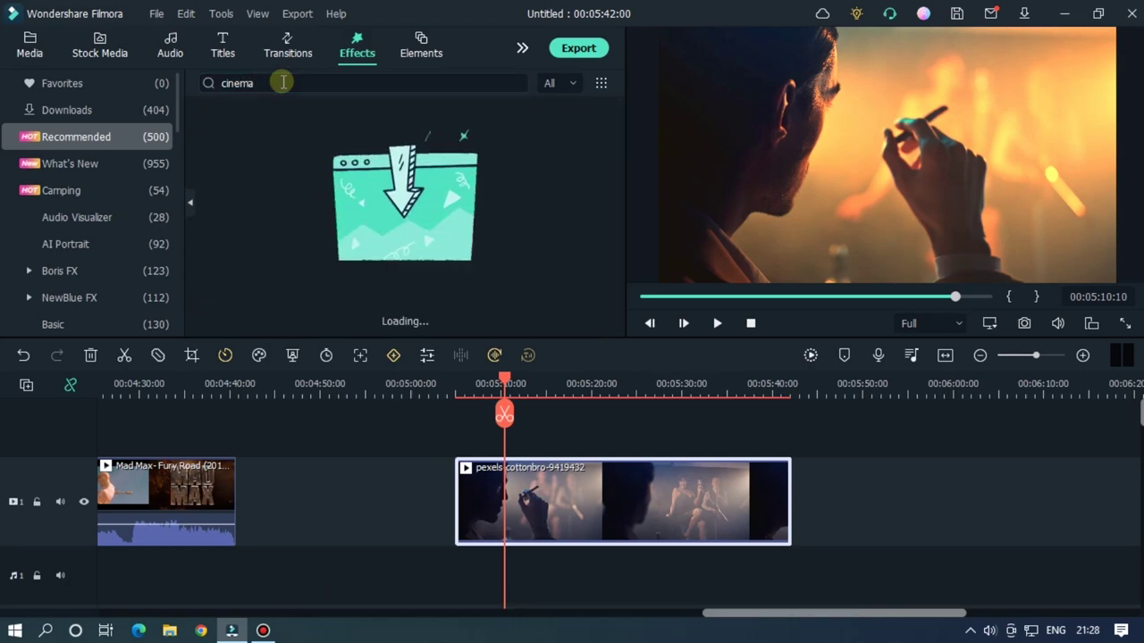
left_click_drag(248, 140, 552, 505)
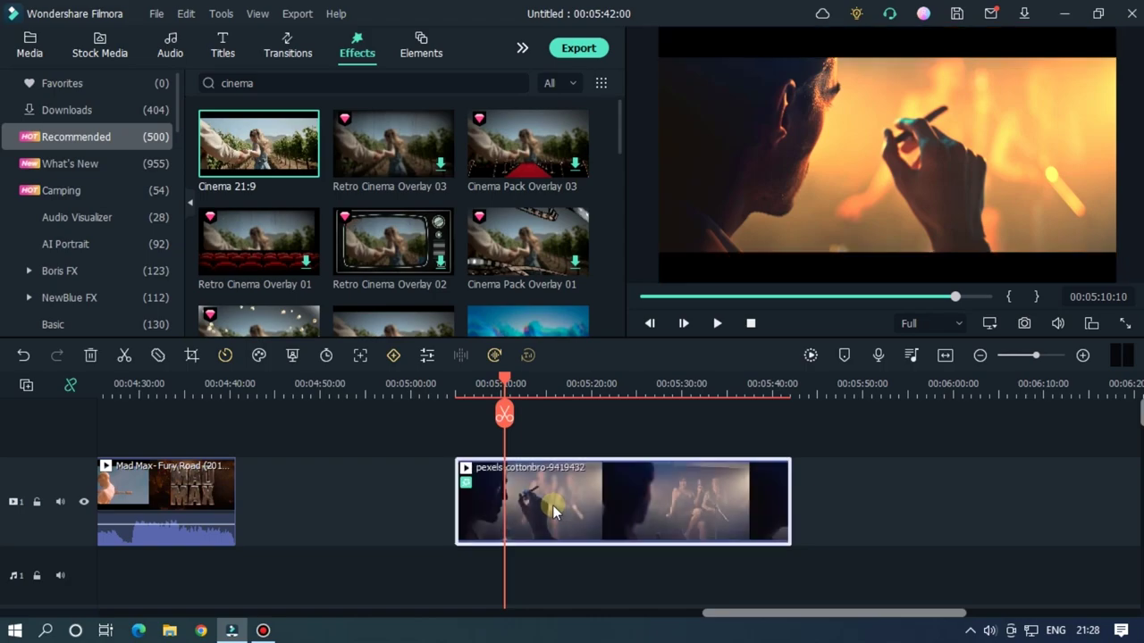
left_click_drag(493, 386, 471, 386)
key("space")
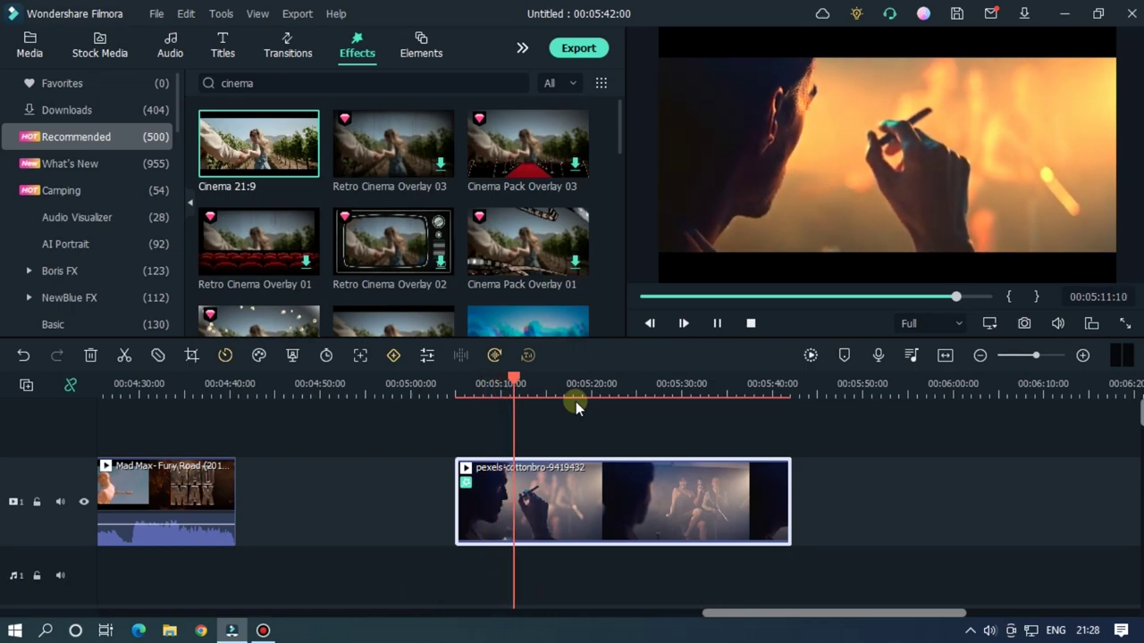
key("space")
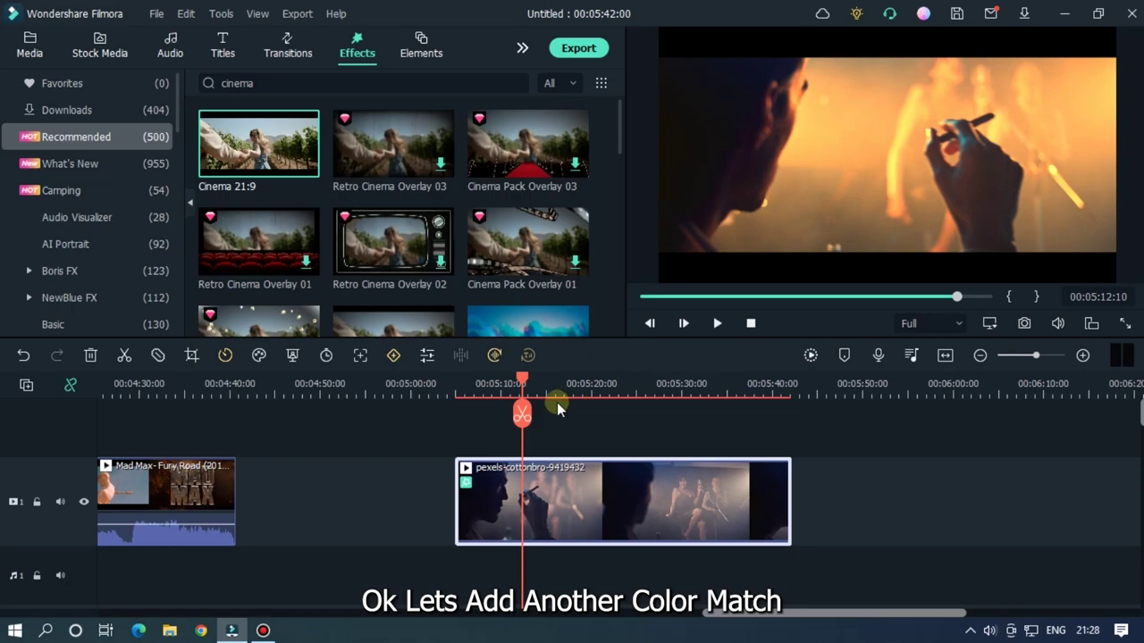
Delete the Mad Max clip from the timeline
scroll(519, 368, "down", 3)
scroll(518, 367, "down", 4)
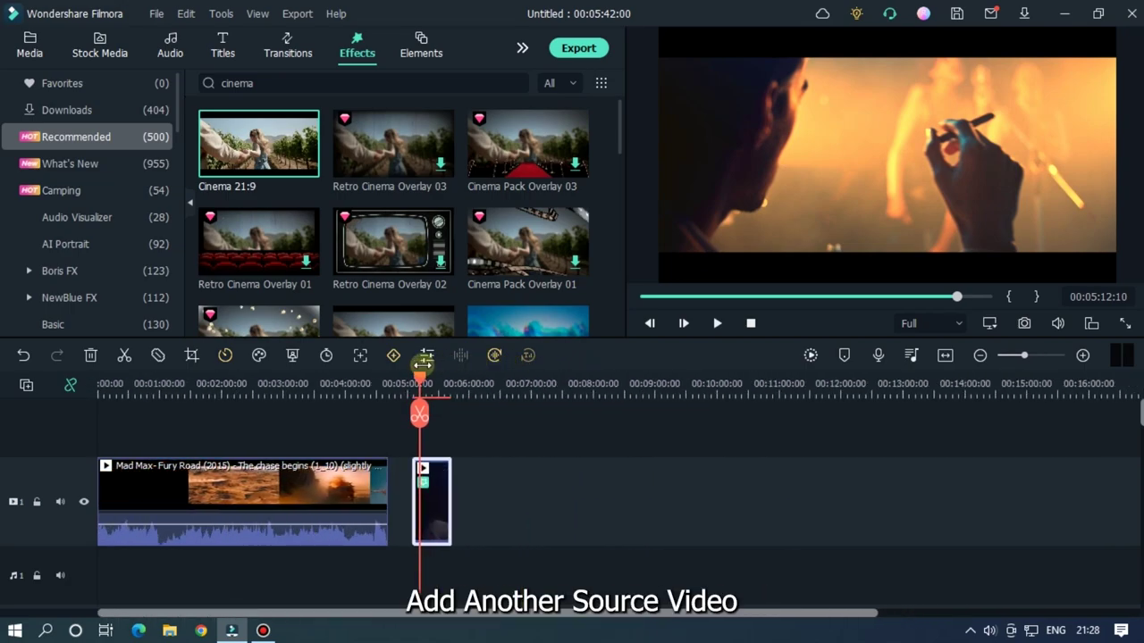
left_click(210, 512)
key("Delete")
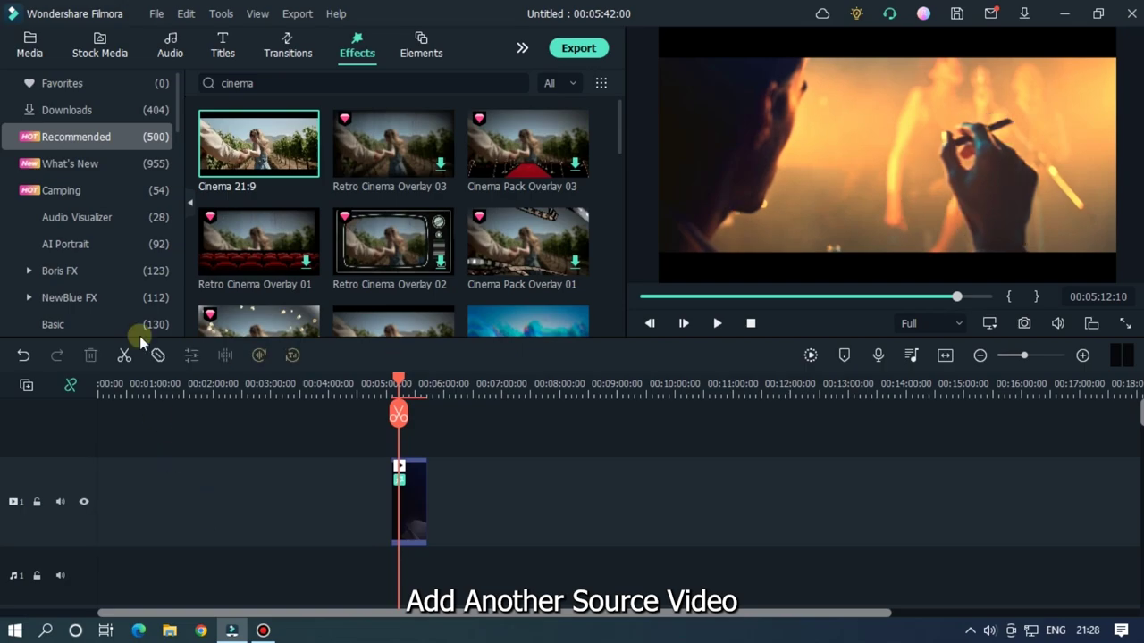
Put the Joker clip at the timeline start and park the playhead at 00:05:08:24 on the smoking-man clip
left_click(29, 45)
left_click_drag(335, 132, 64, 472)
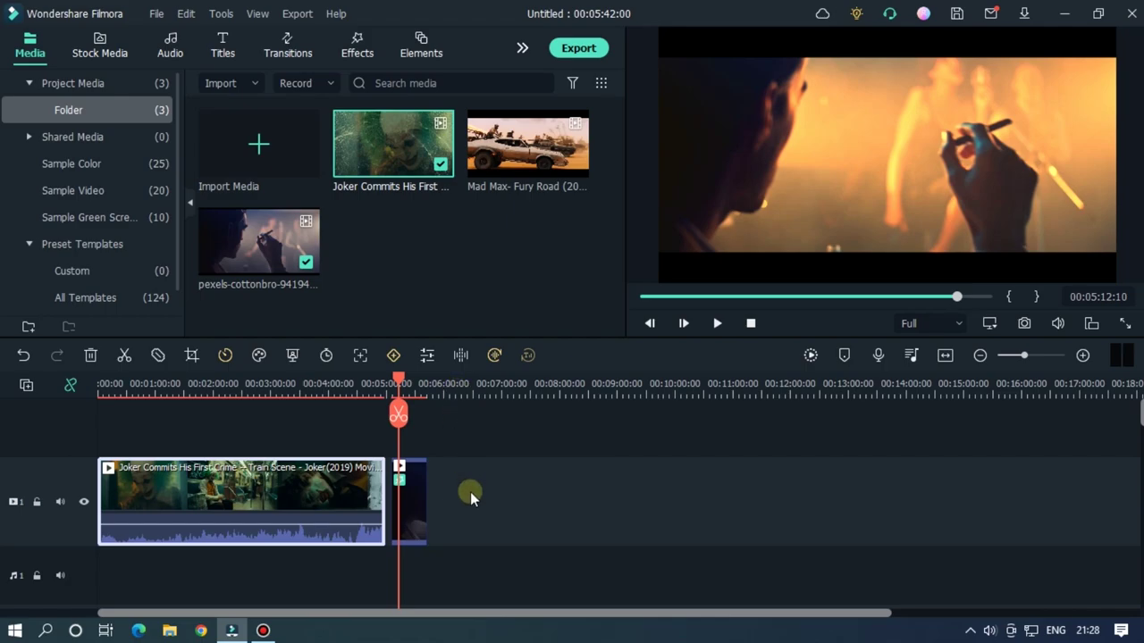
left_click(424, 498)
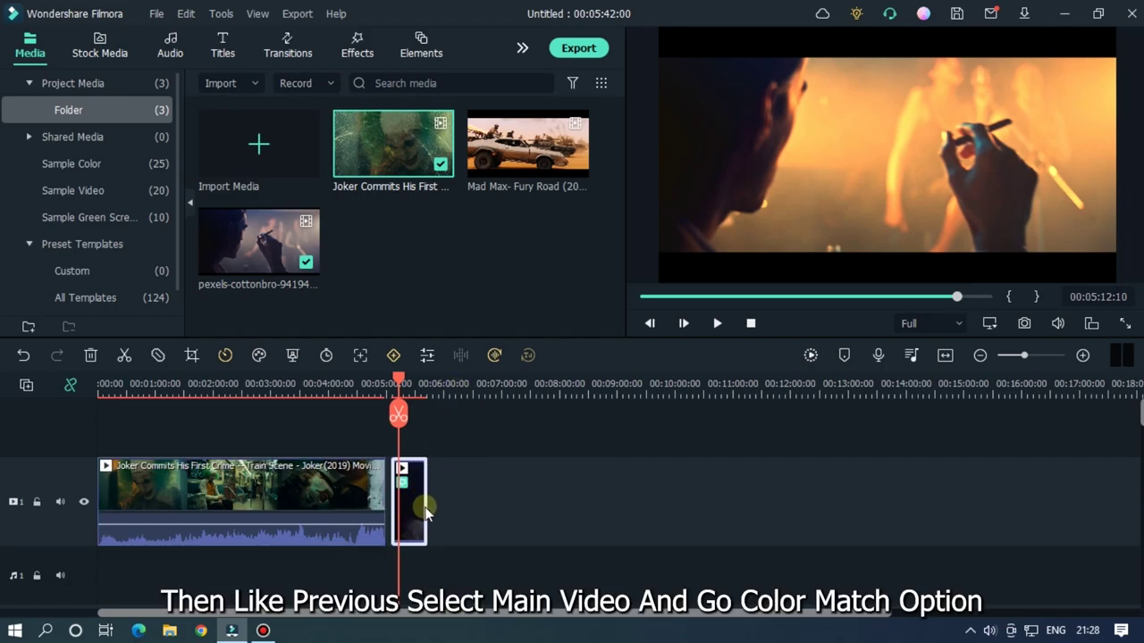
scroll(465, 382, "up", 2)
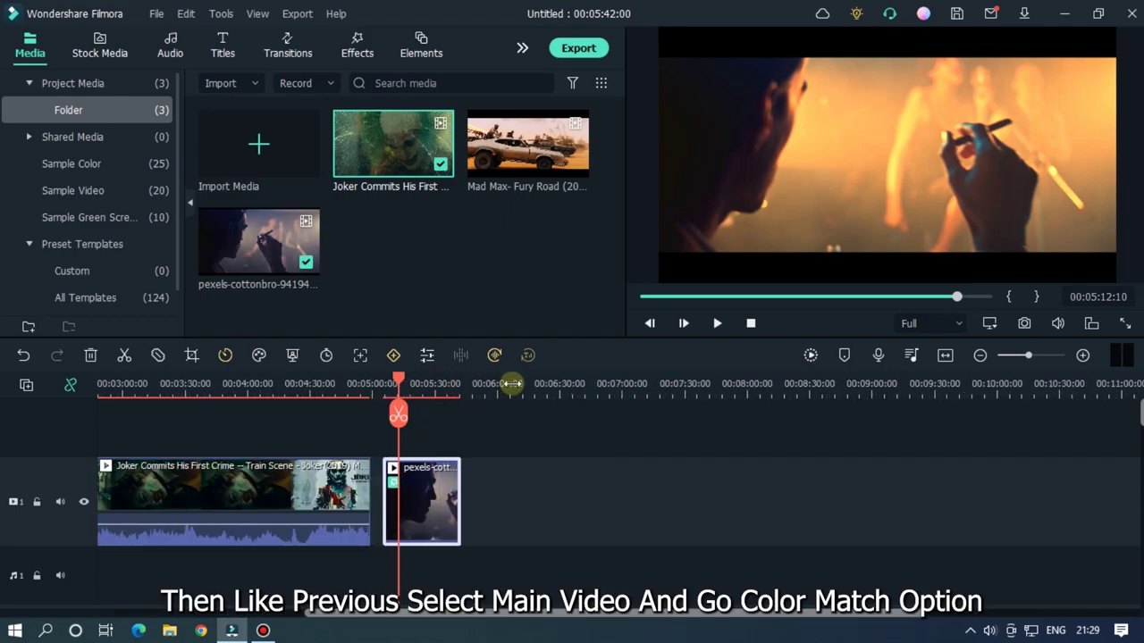
left_click(393, 380)
left_click_drag(393, 377, 391, 374)
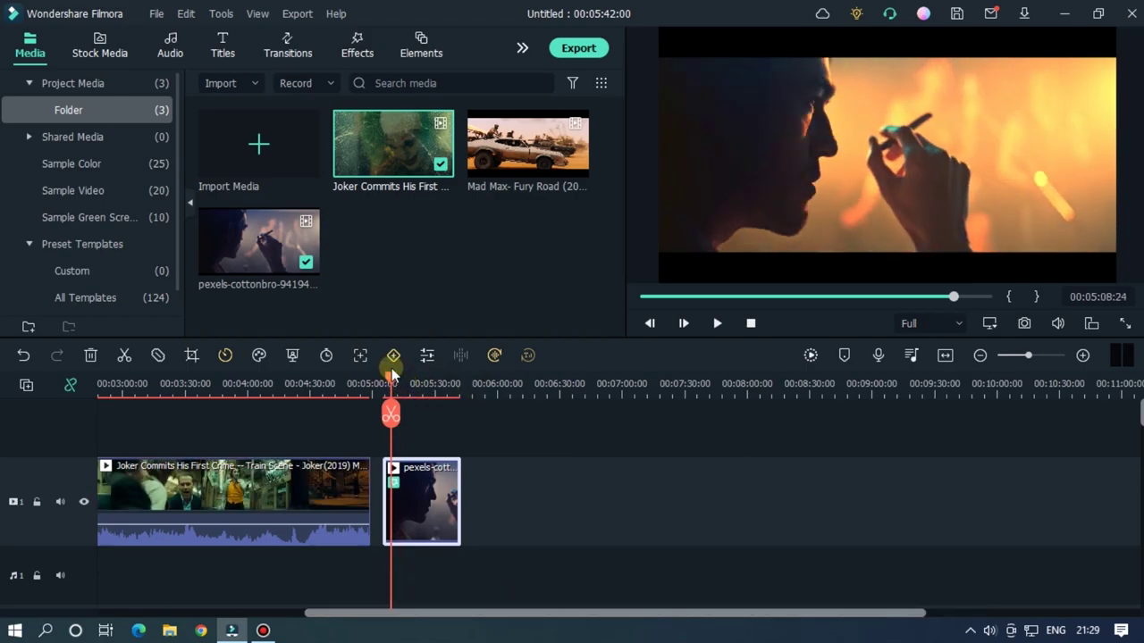
Color-match the smoking-man clip to the Joker frame at 00:00:30:24 and confirm
left_click(267, 357)
left_click(301, 405)
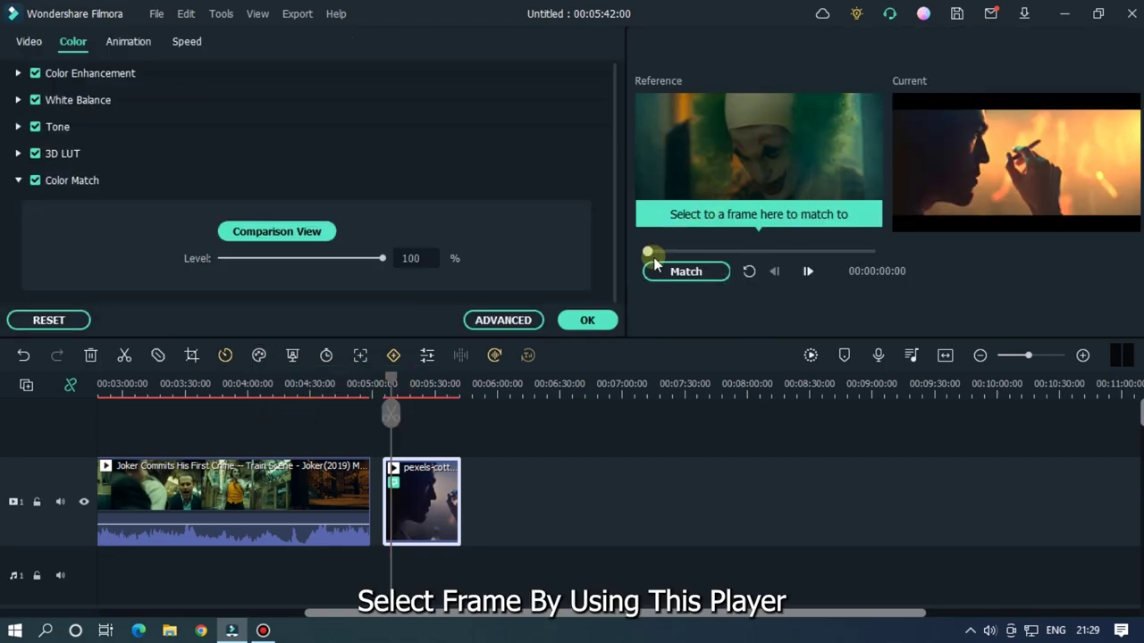
left_click_drag(653, 258, 669, 256)
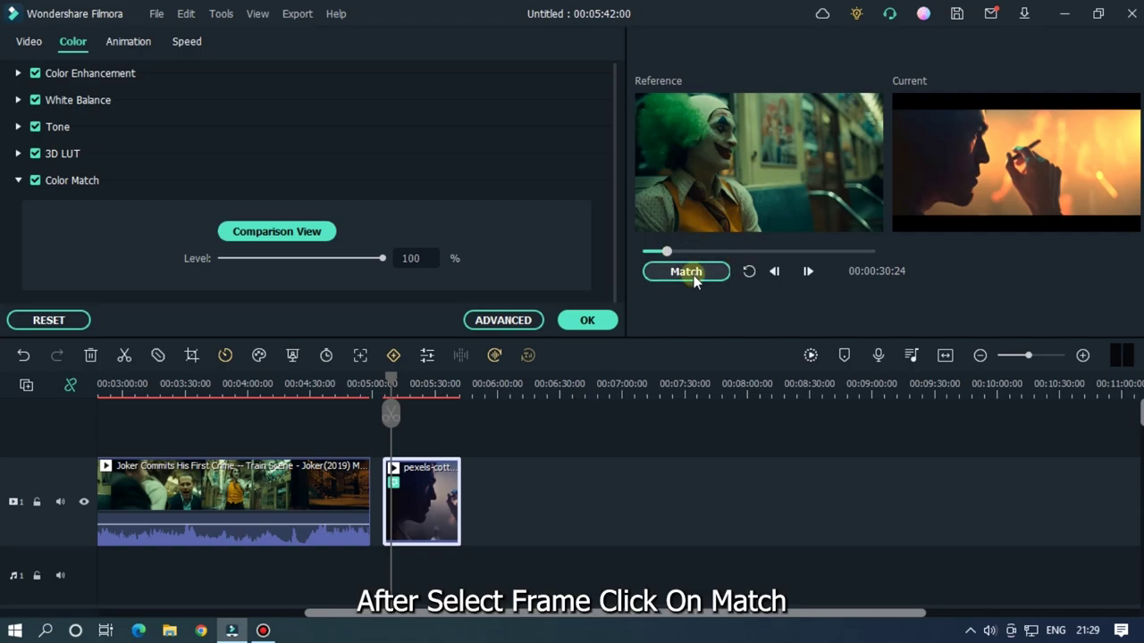
left_click(688, 272)
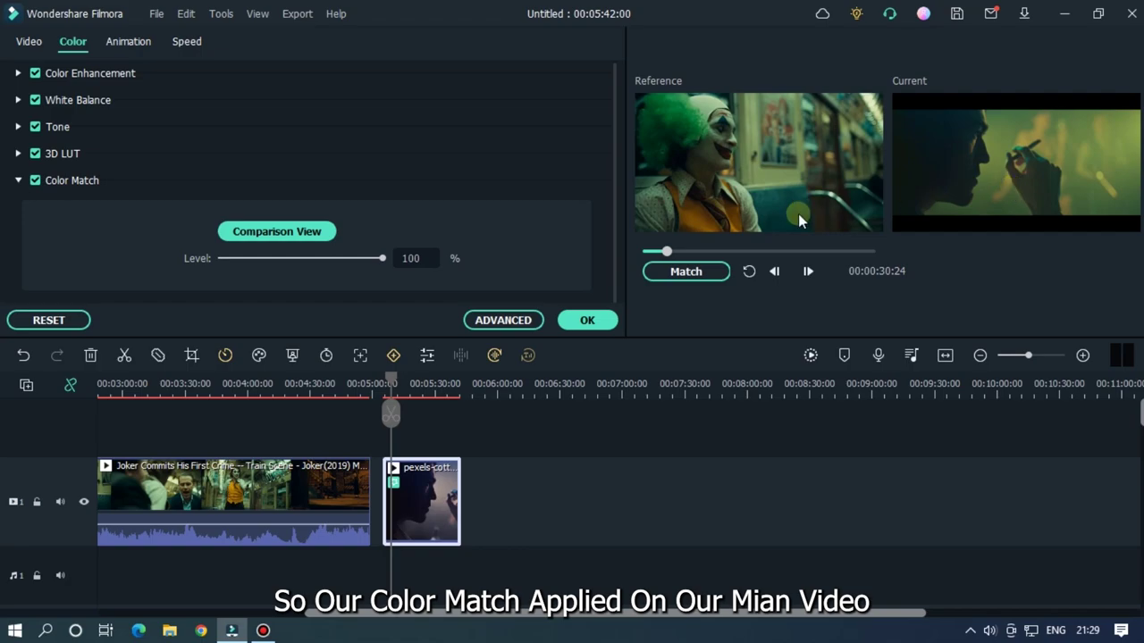
left_click(586, 319)
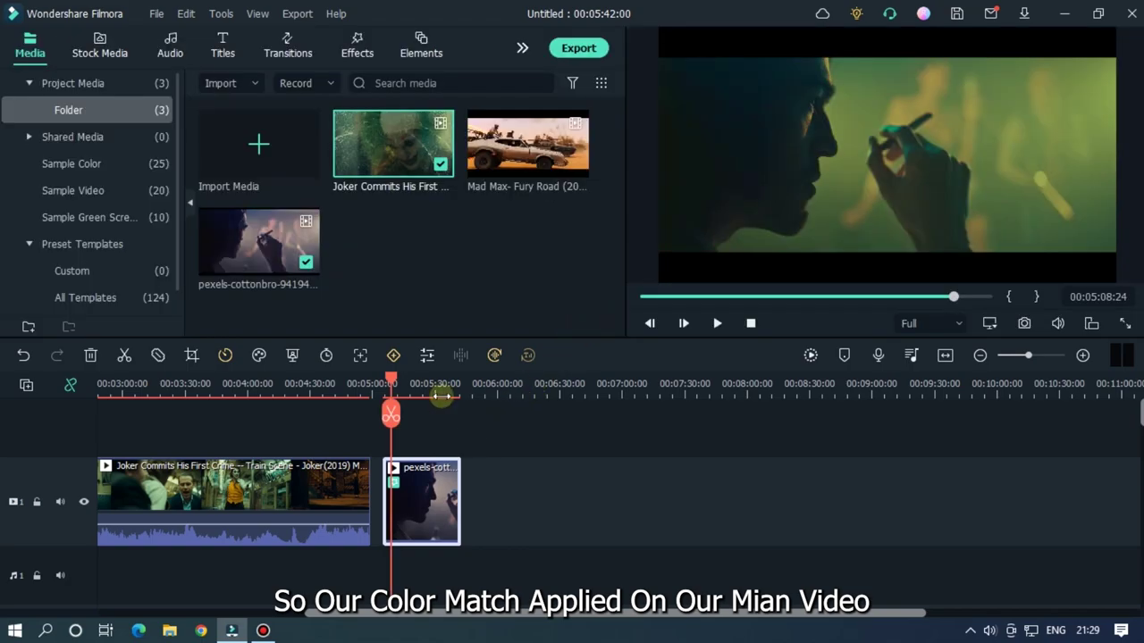
scroll(442, 396, "up", 4)
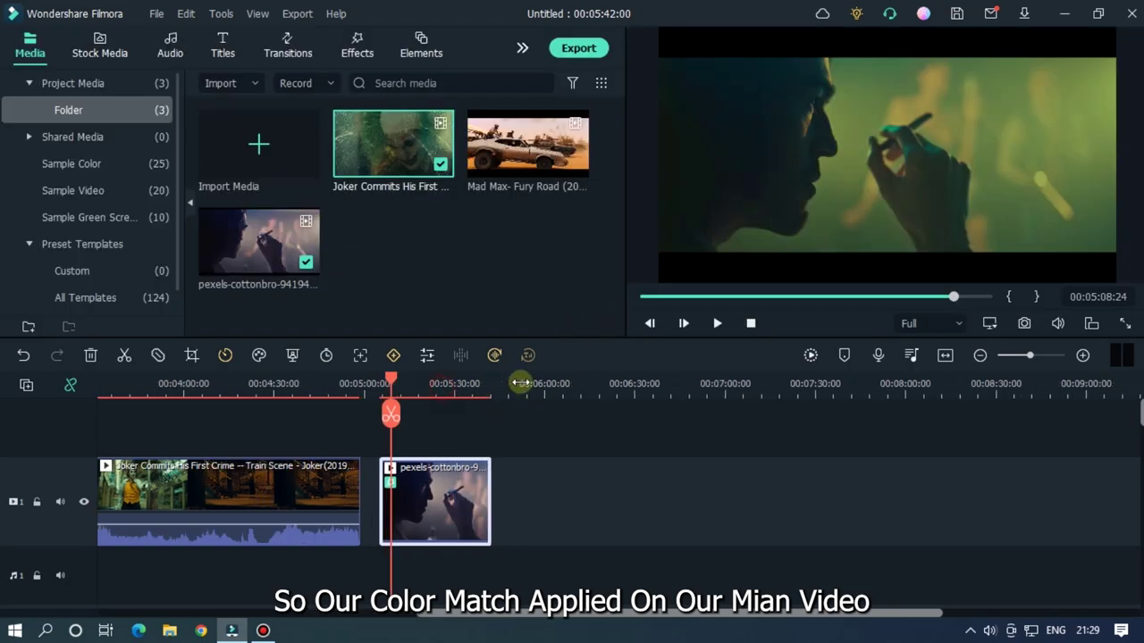
left_click(363, 383)
key("space")
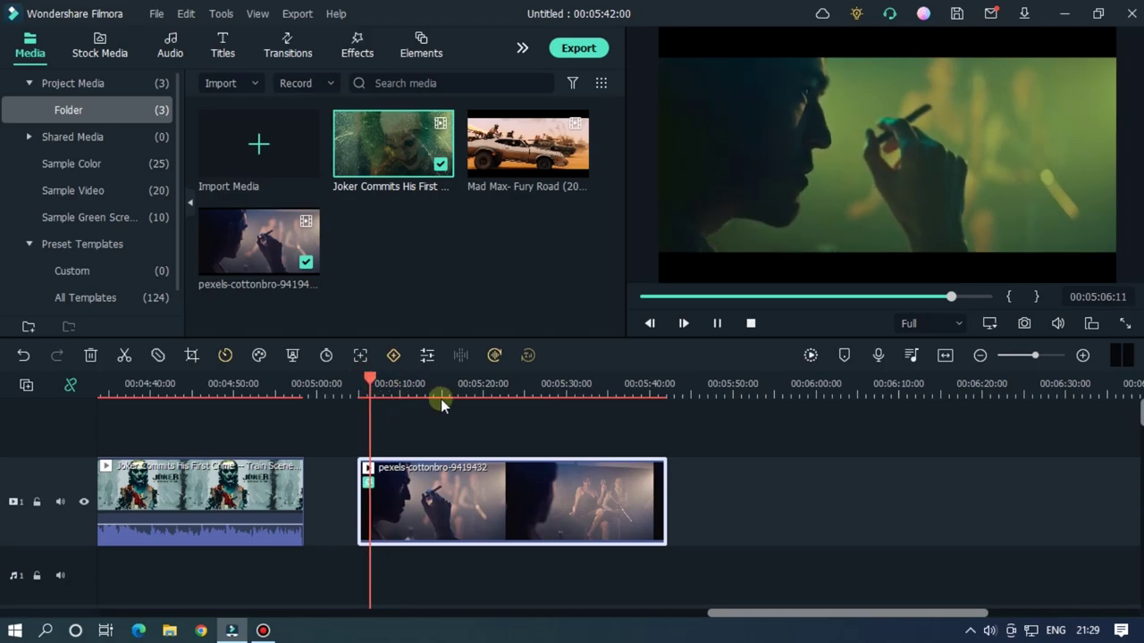